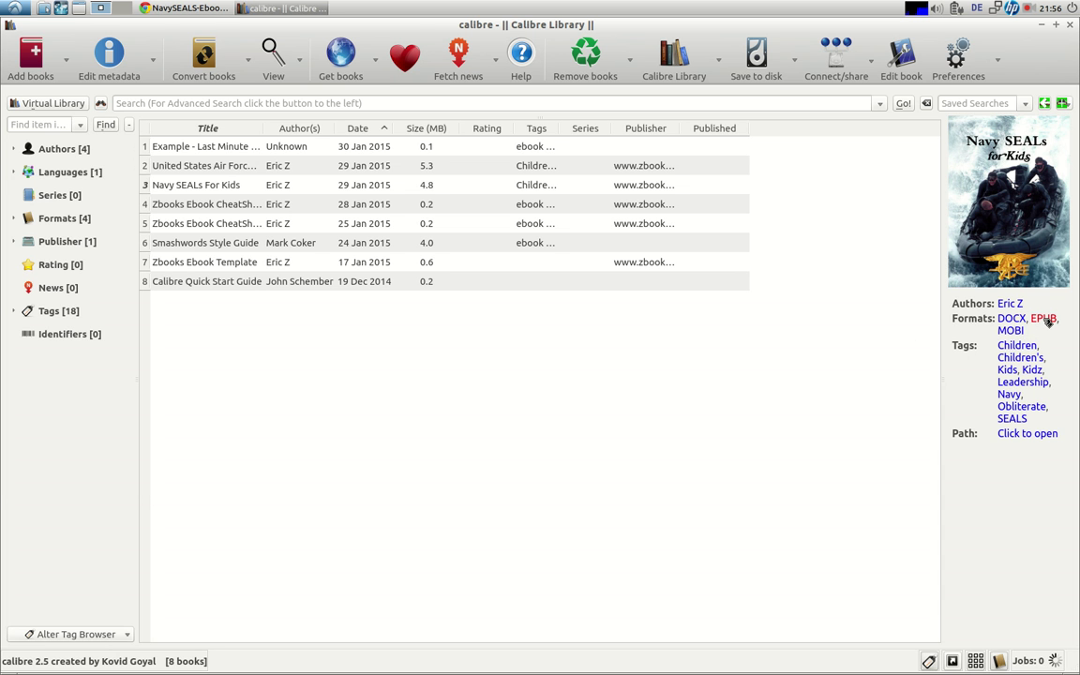
Step: Open the Navy SEALs For Kids EPUB in the viewer, centre it, then return to the NavySEALs-Ebook doc
click(1046, 319)
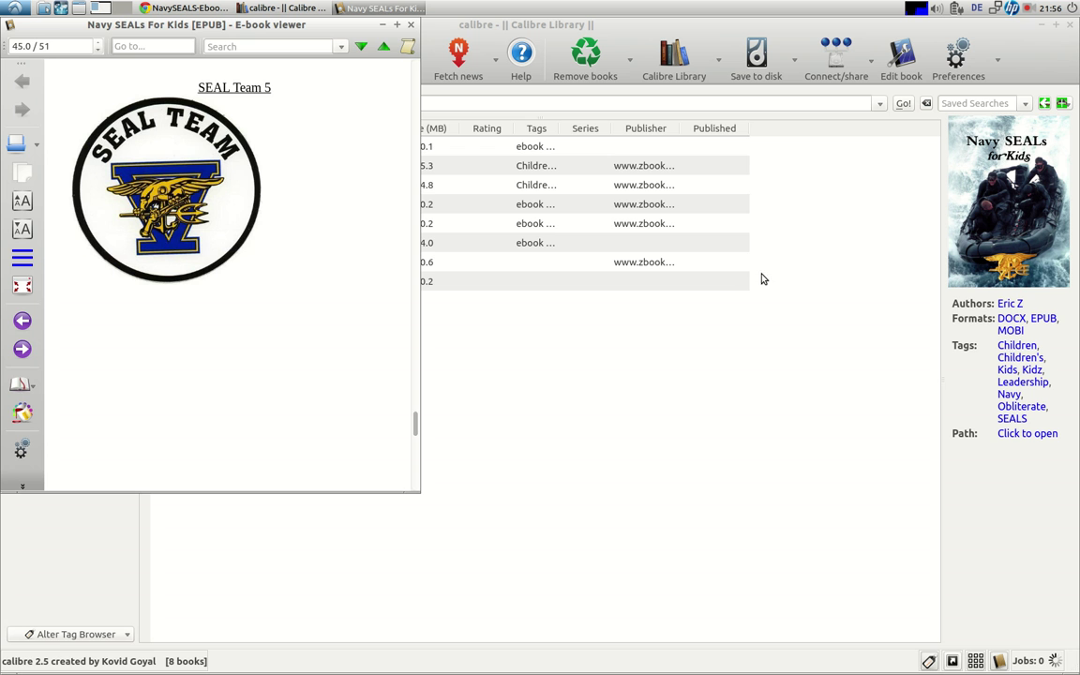
drag(250, 24, 607, 151)
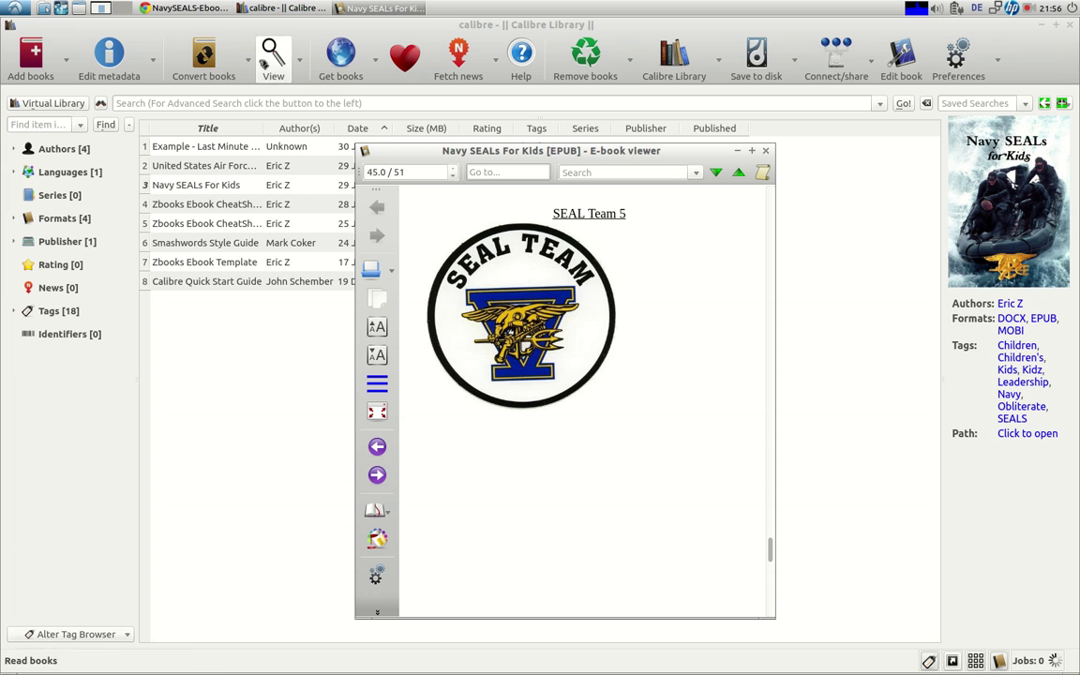
click(187, 10)
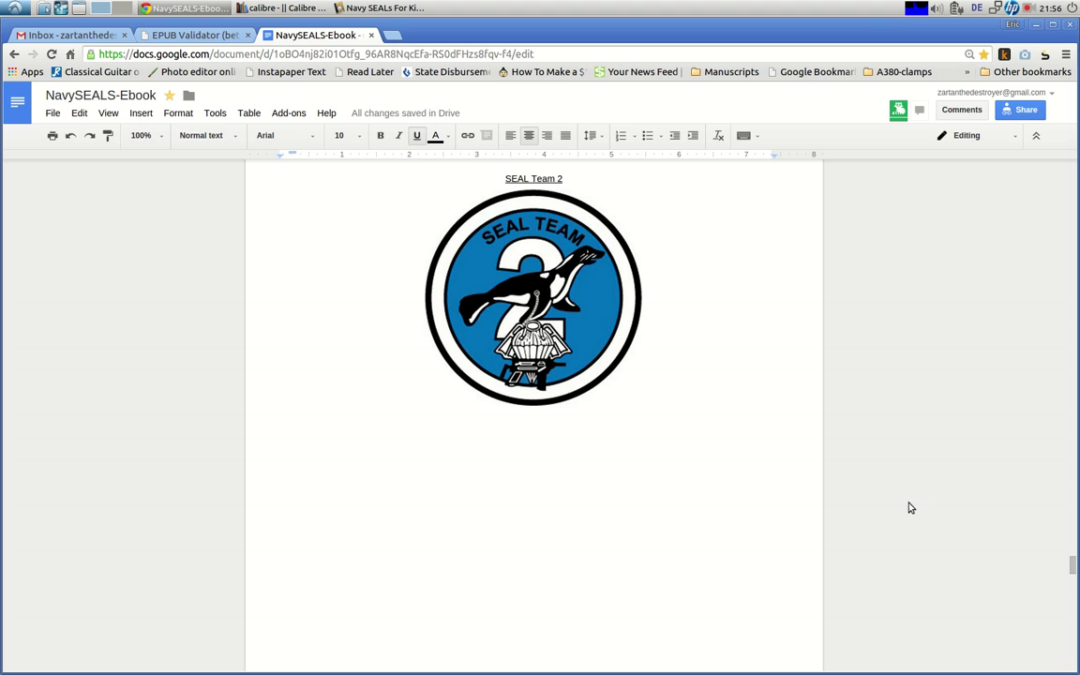
Step: Page the e-book viewer back to SEAL Team 2 (42 / 51), then return to the Google Doc
click(394, 9)
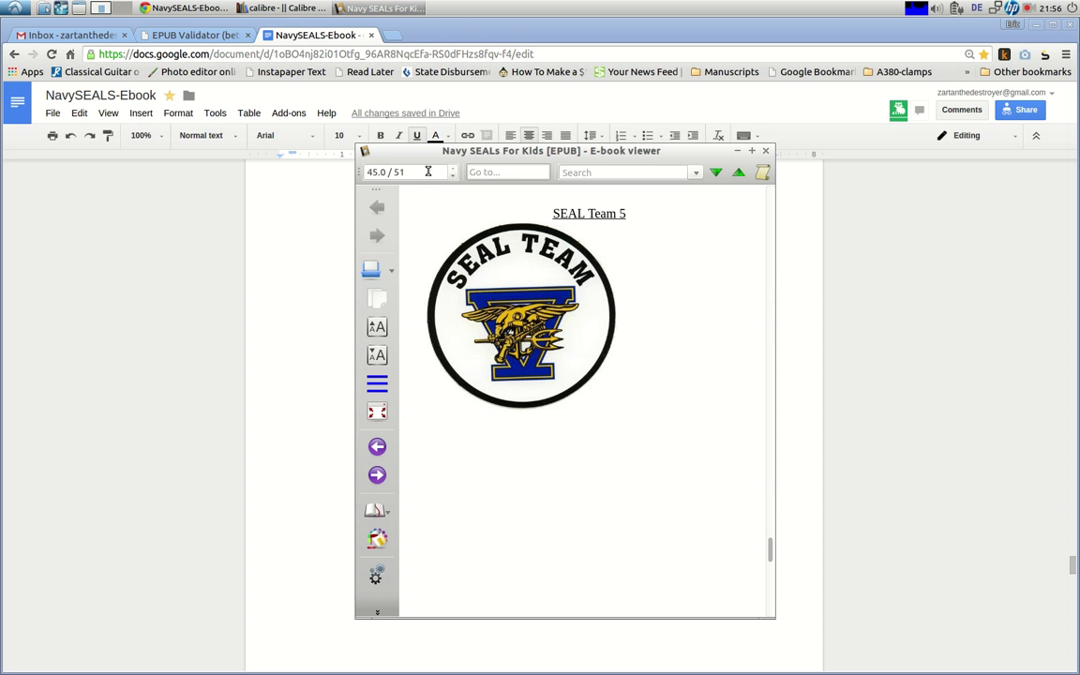
scroll(773, 493, up, 1)
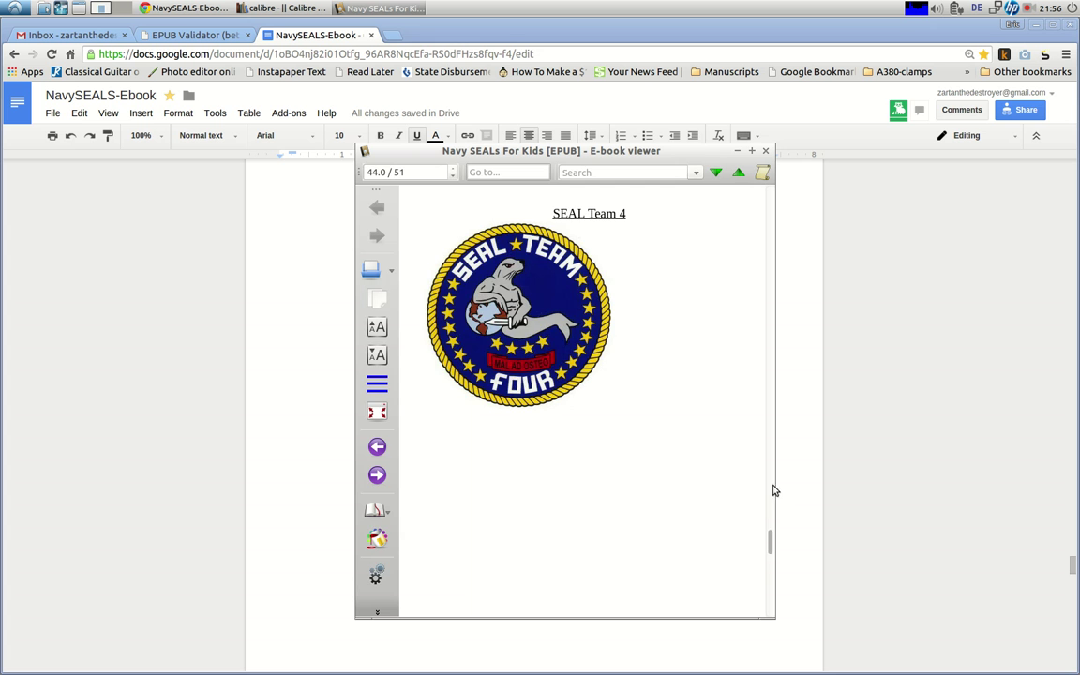
scroll(697, 337, up, 1)
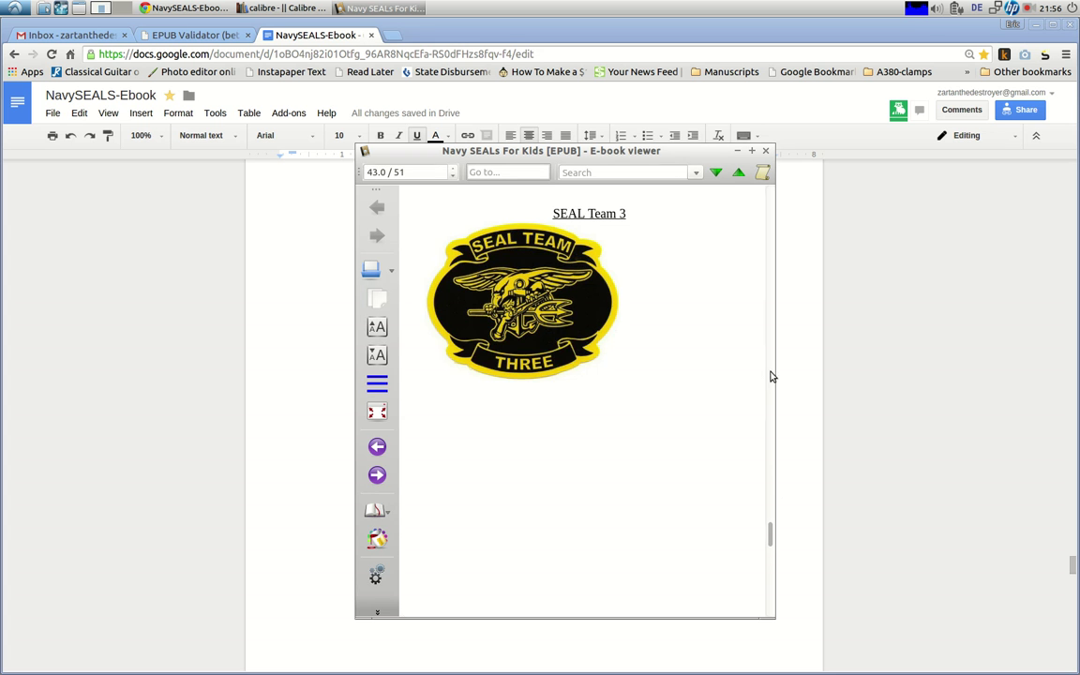
scroll(694, 300, up, 1)
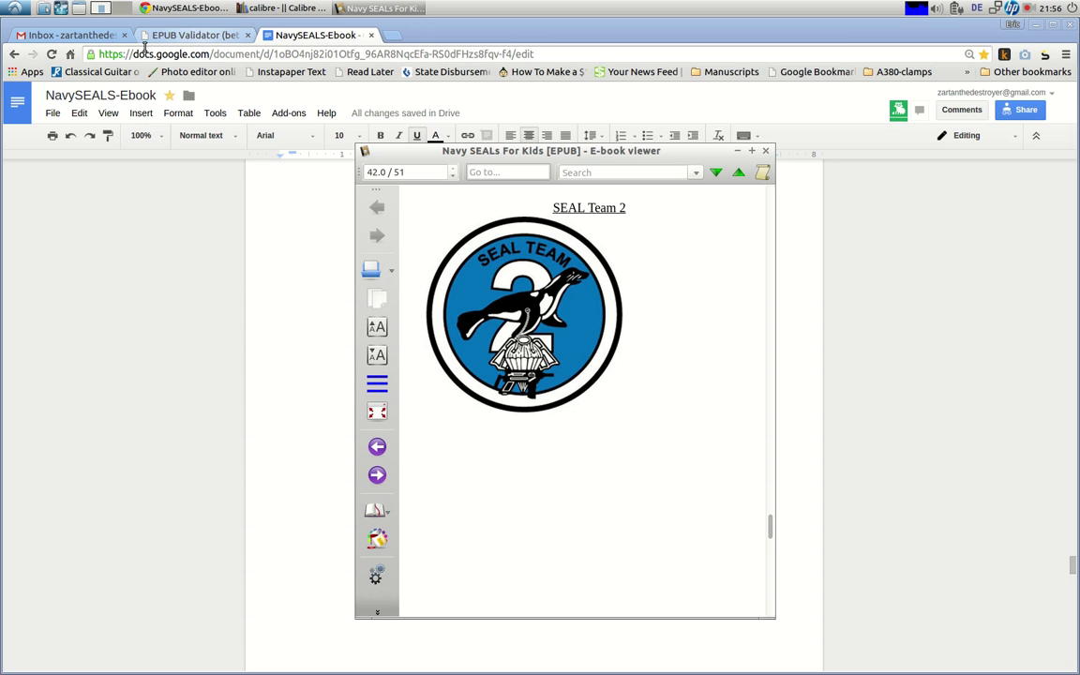
click(155, 8)
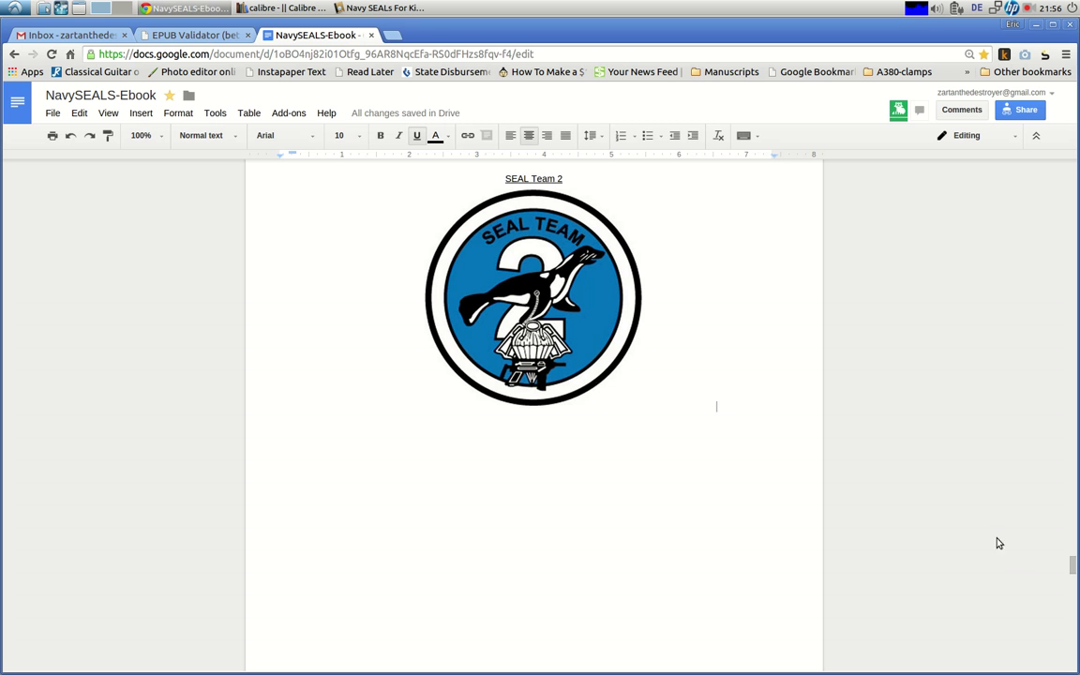
mouse_move(1074, 566)
mouse_move(1073, 566)
mouse_down()
mouse_move(1073, 525)
mouse_move(1070, 560)
mouse_up()
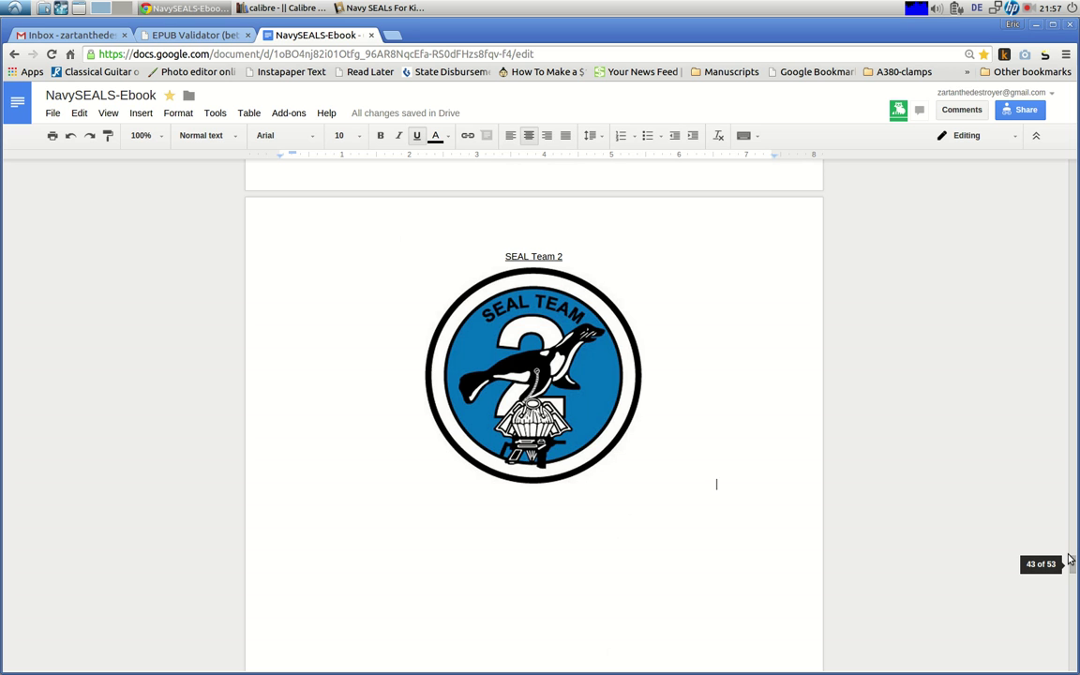
drag(1069, 560, 1070, 560)
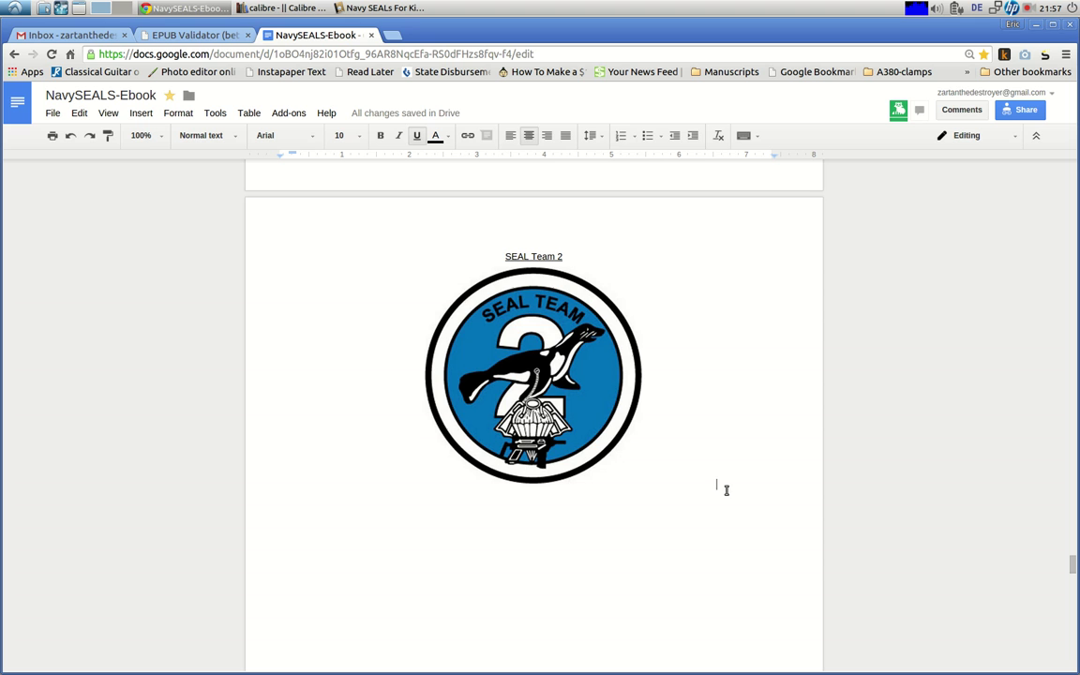
scroll(664, 548, down, 2)
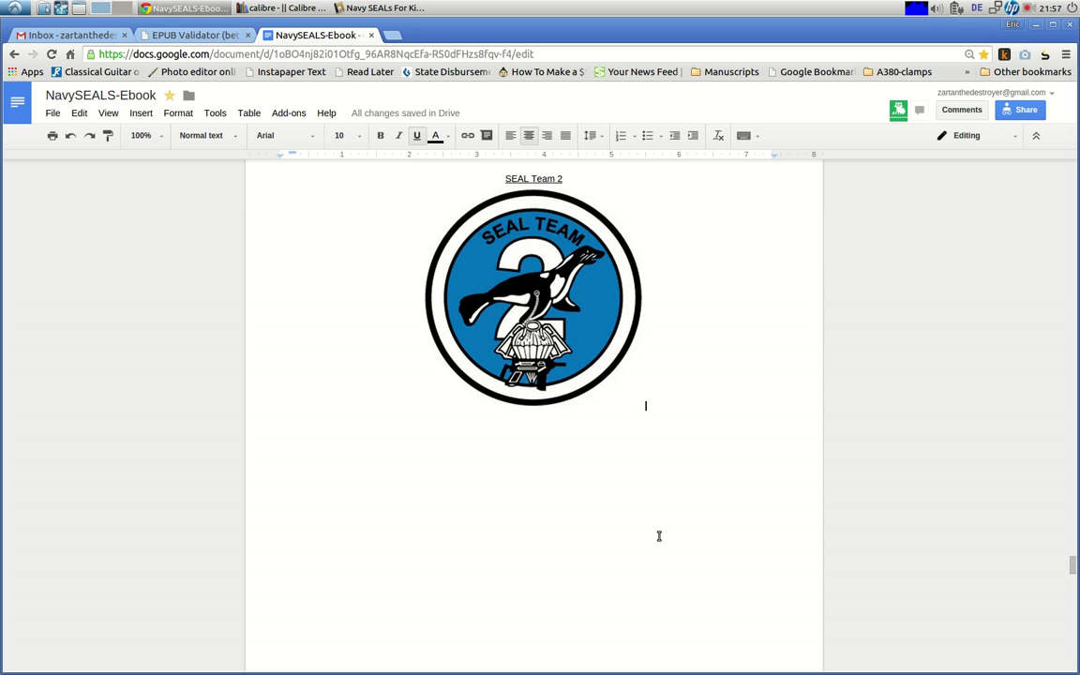
key(Home)
click(647, 411)
Step: Clear the stray page breaks and tabs, then add a page break after the SEAL Team 2 badge
key(BackSpace)
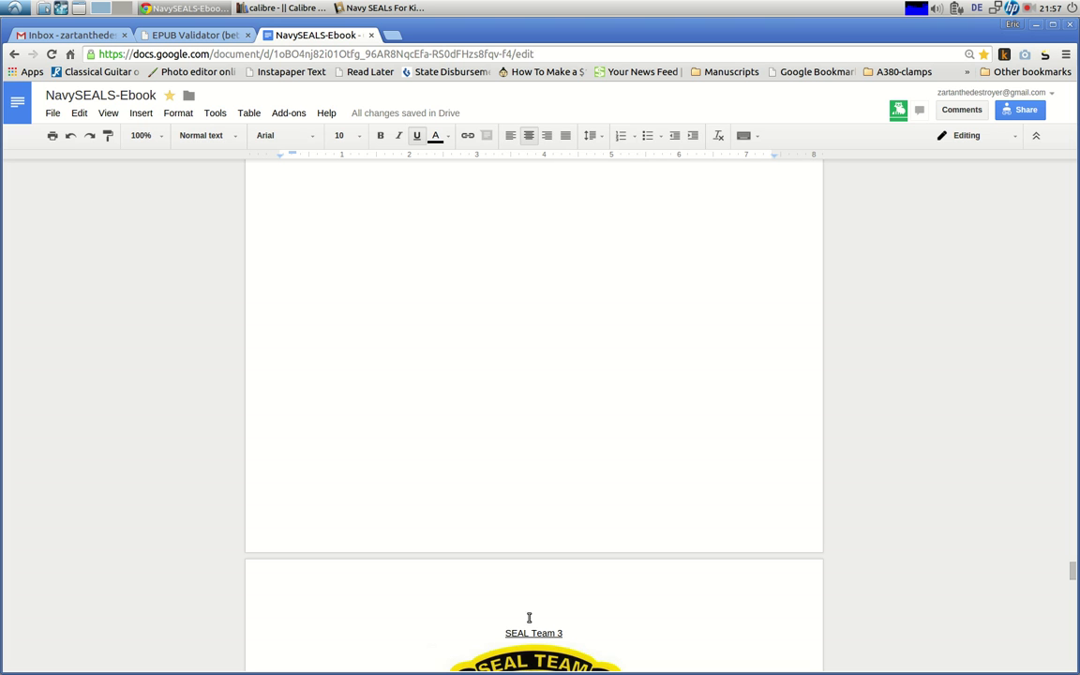
key(BackSpace)
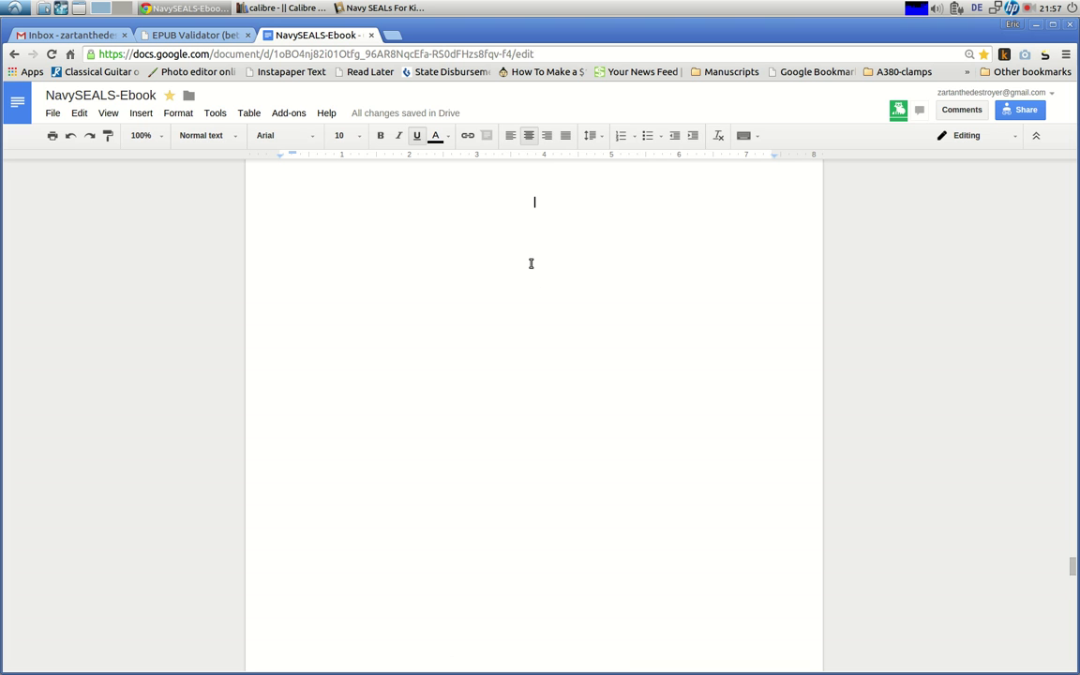
key(BackSpace)
key(Right)
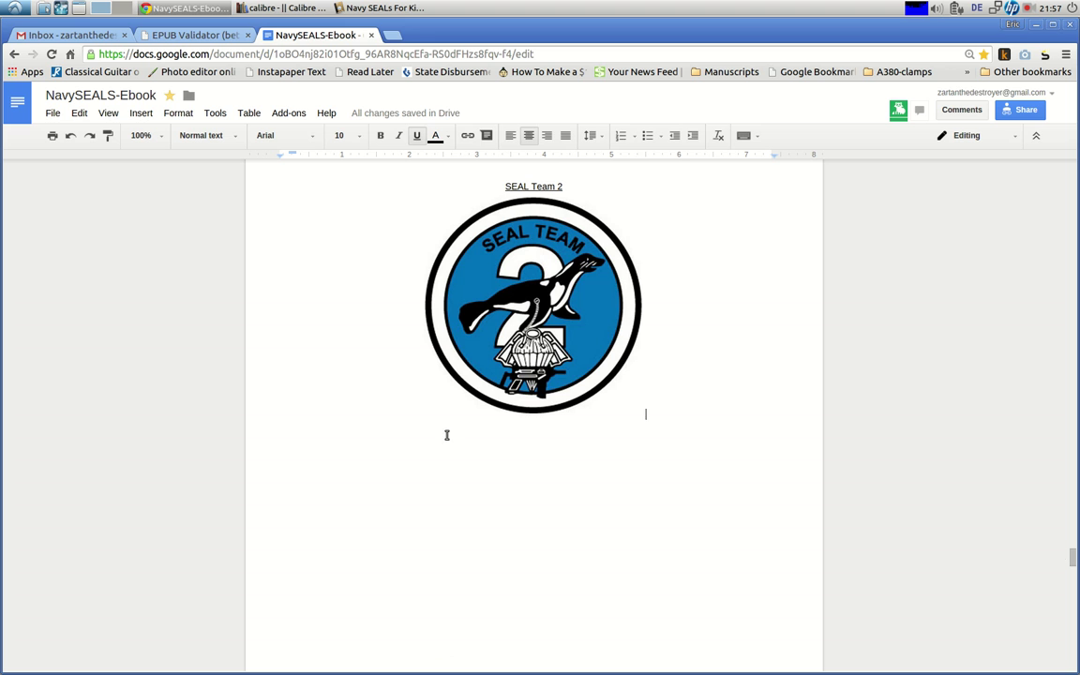
key(Tab)
key(BackSpace)
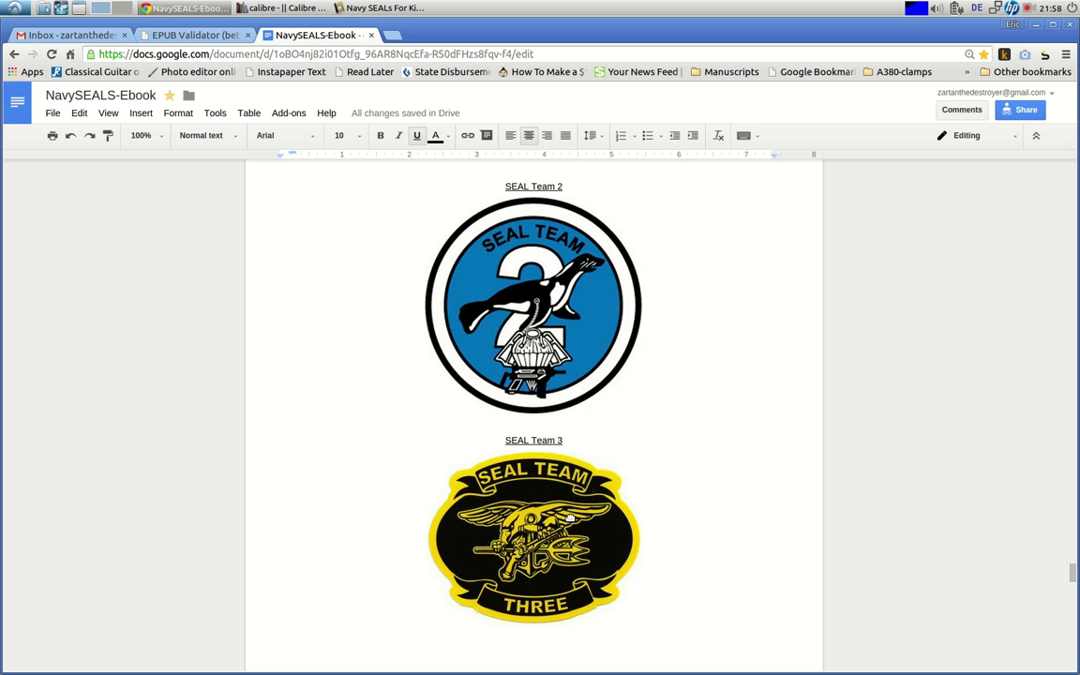
key(ctrl+Return)
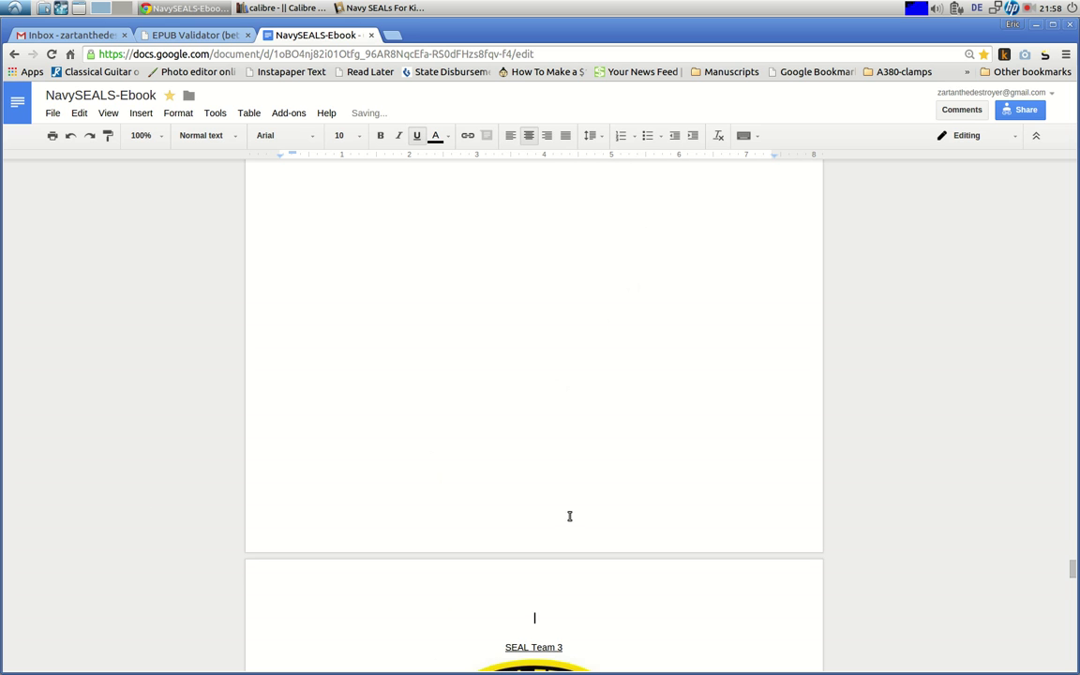
Step: Place the caret after the SEAL Team 2 emblem and add a new empty line beneath it
scroll(551, 531, up, 5)
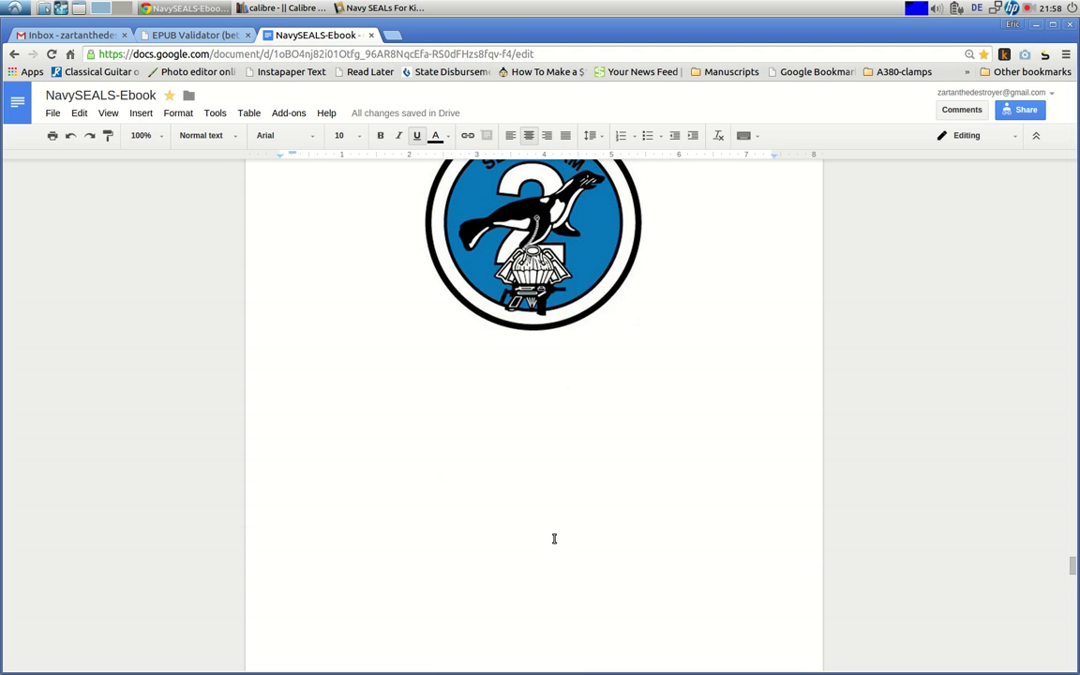
scroll(554, 538, up, 1)
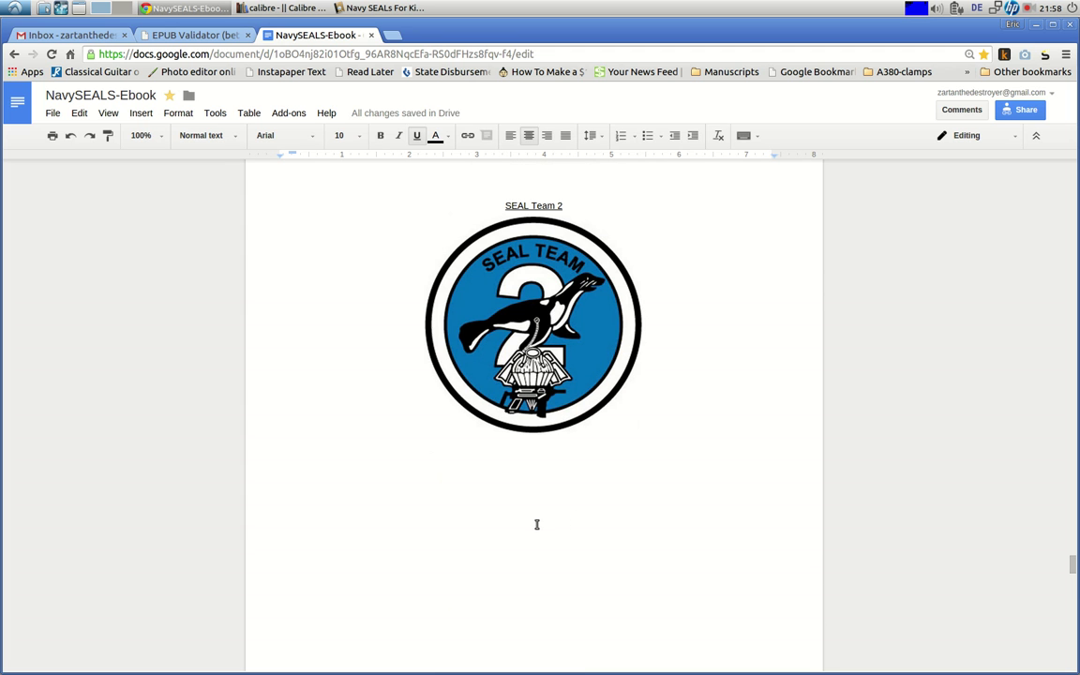
click(639, 409)
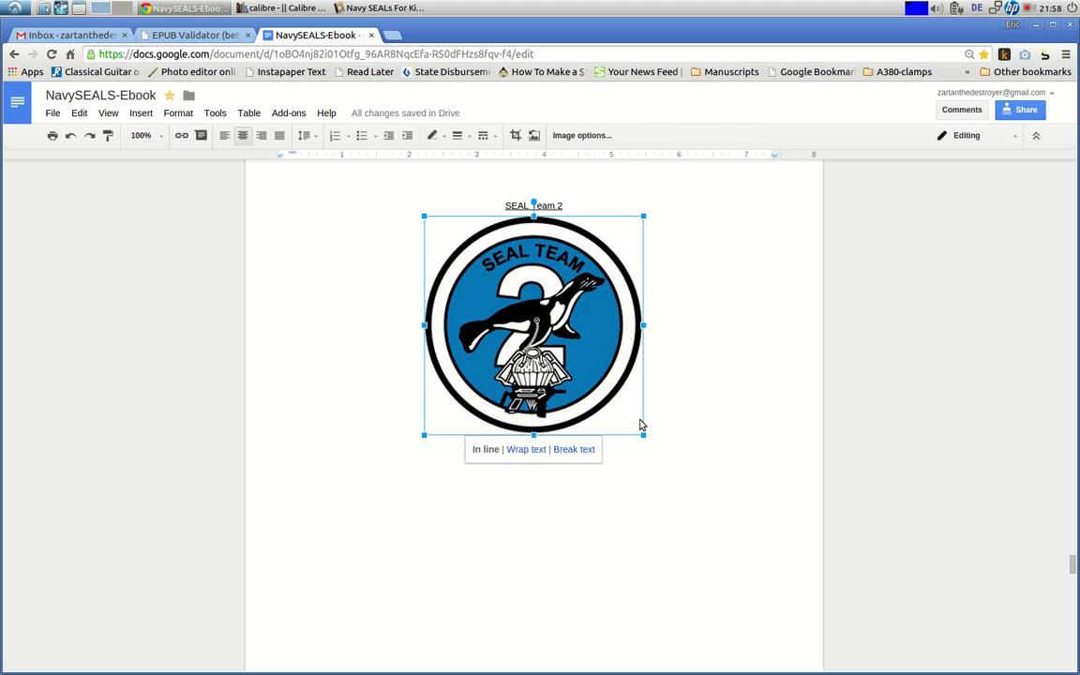
click(659, 428)
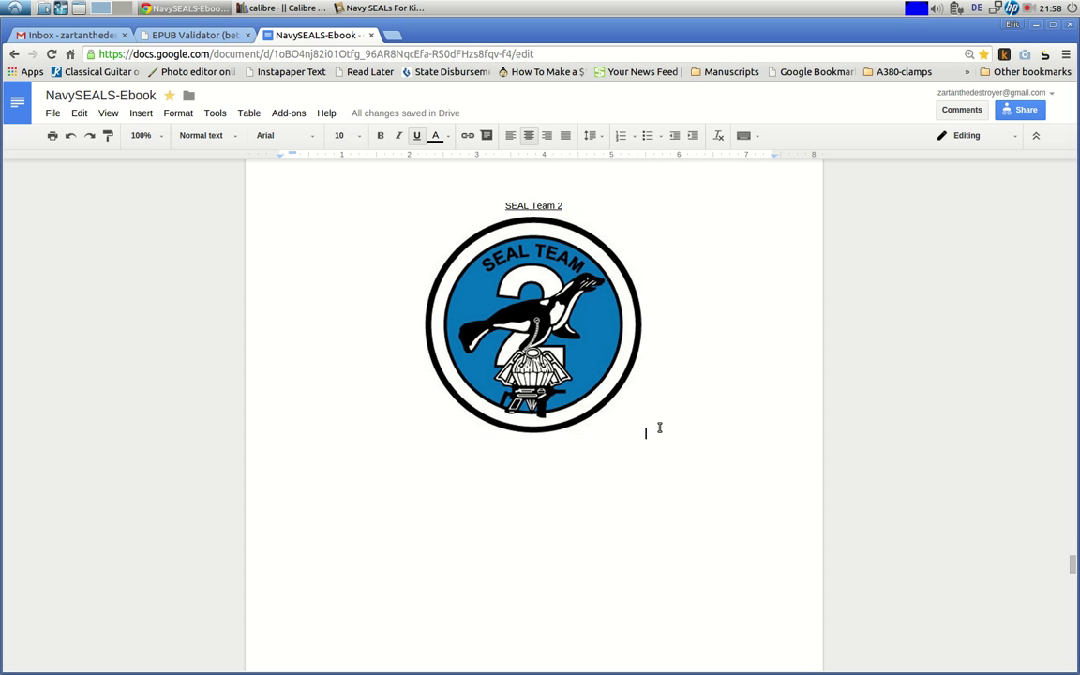
key(Return)
key(BackSpace)
click(416, 437)
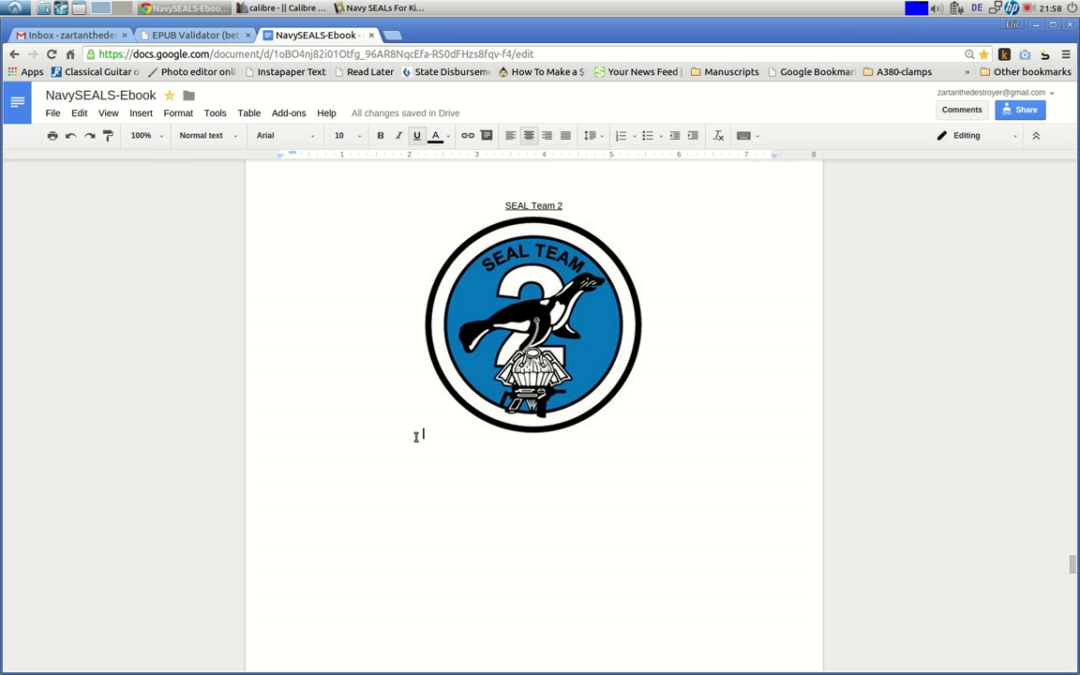
click(633, 437)
key(Return)
Step: Insert a page break on the empty line below the SEAL Team 2 emblem
click(642, 434)
click(633, 436)
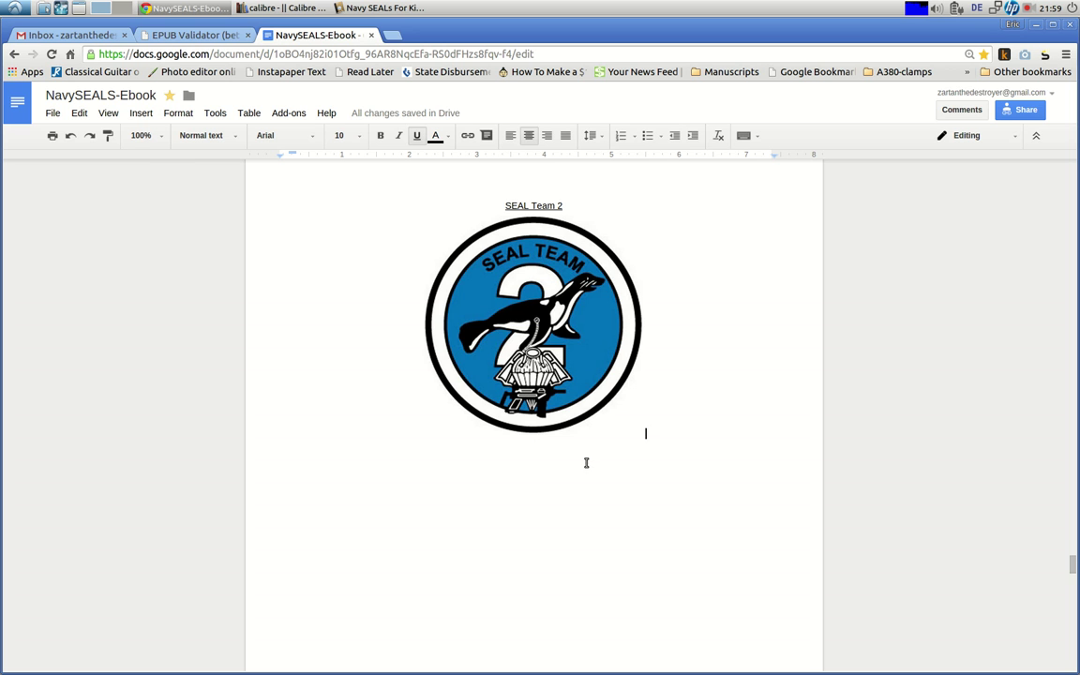
click(642, 441)
key(Tab)
key(ctrl+Return)
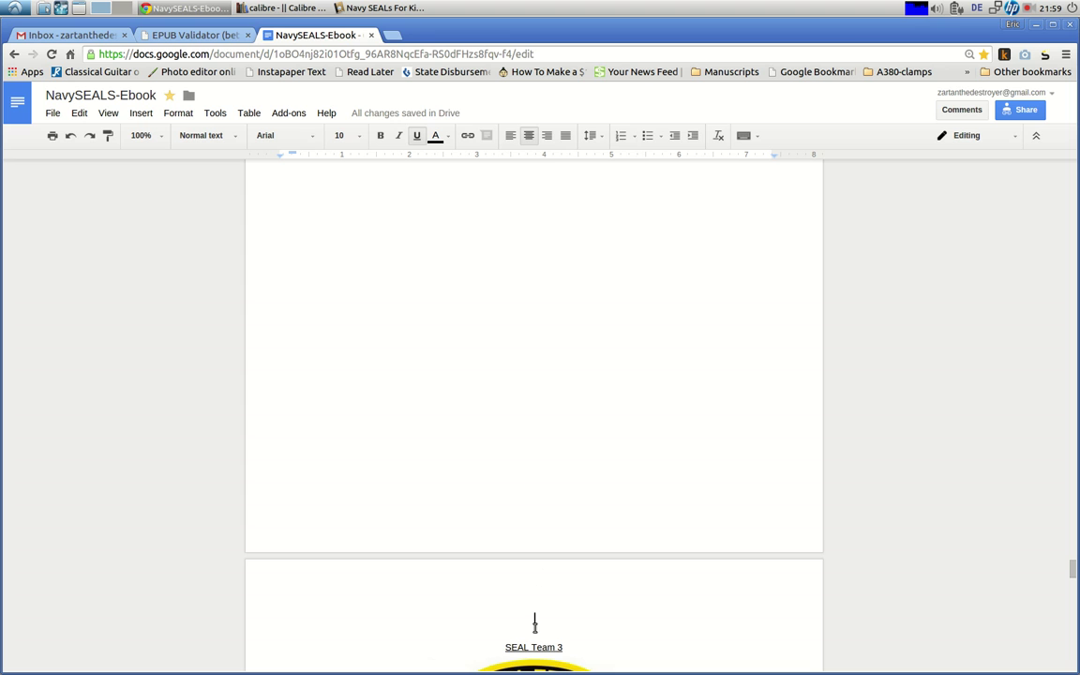
Step: Add a tab below the logo and move down past the SEAL Team 3 title and logo
scroll(525, 497, down, 7)
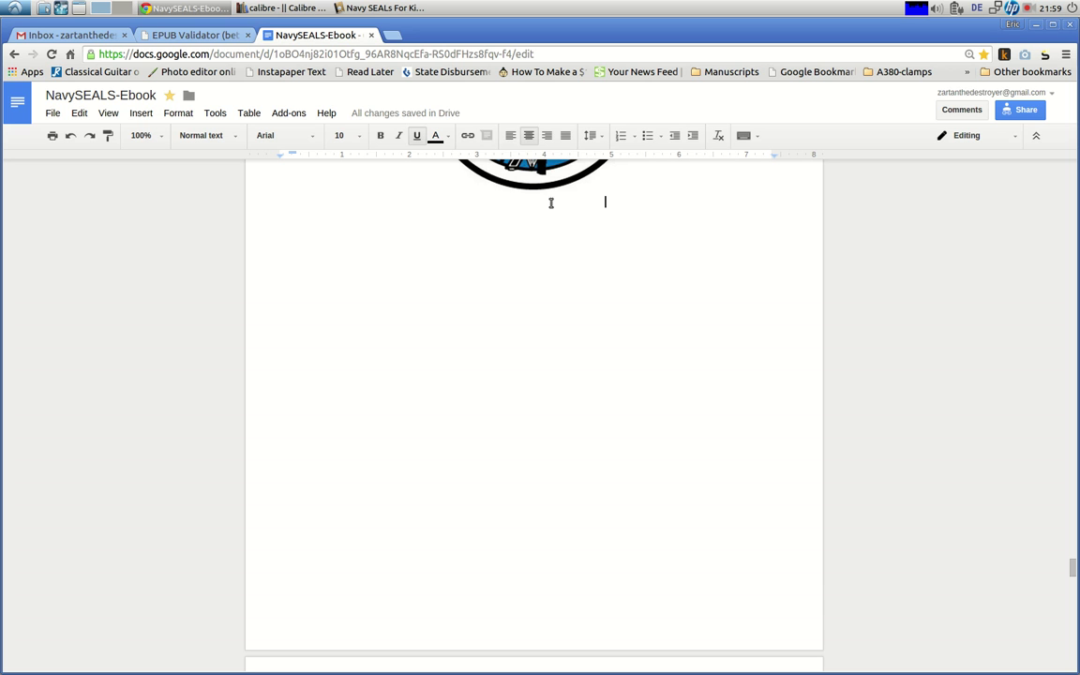
key(Tab)
key(Down)
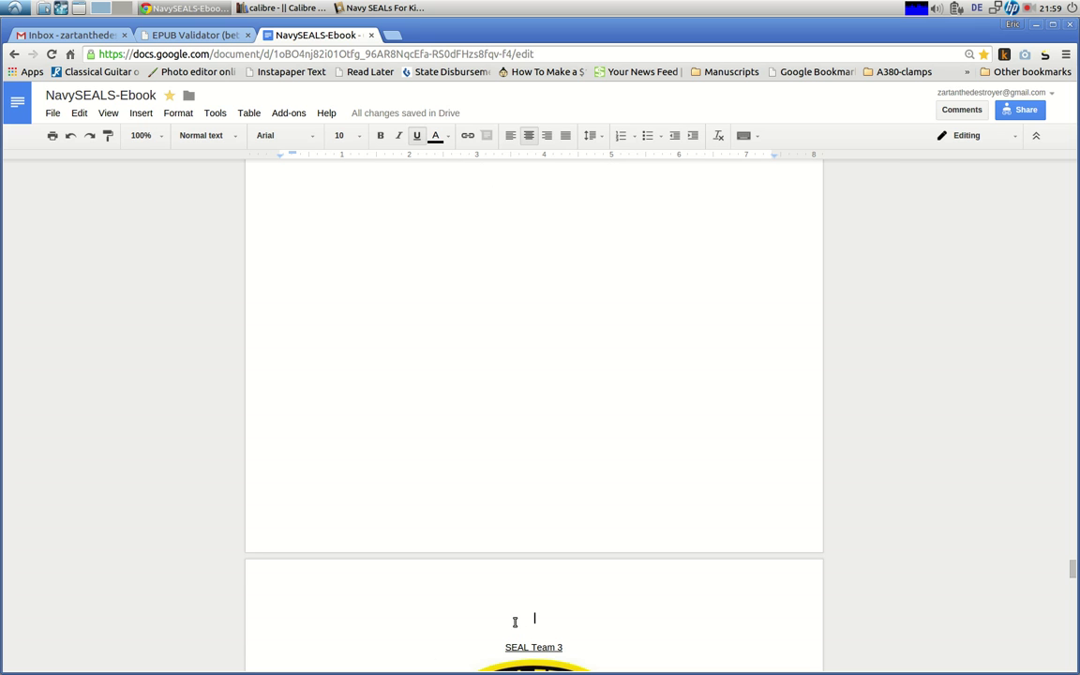
key(Down)
key(Down)
key(Down)
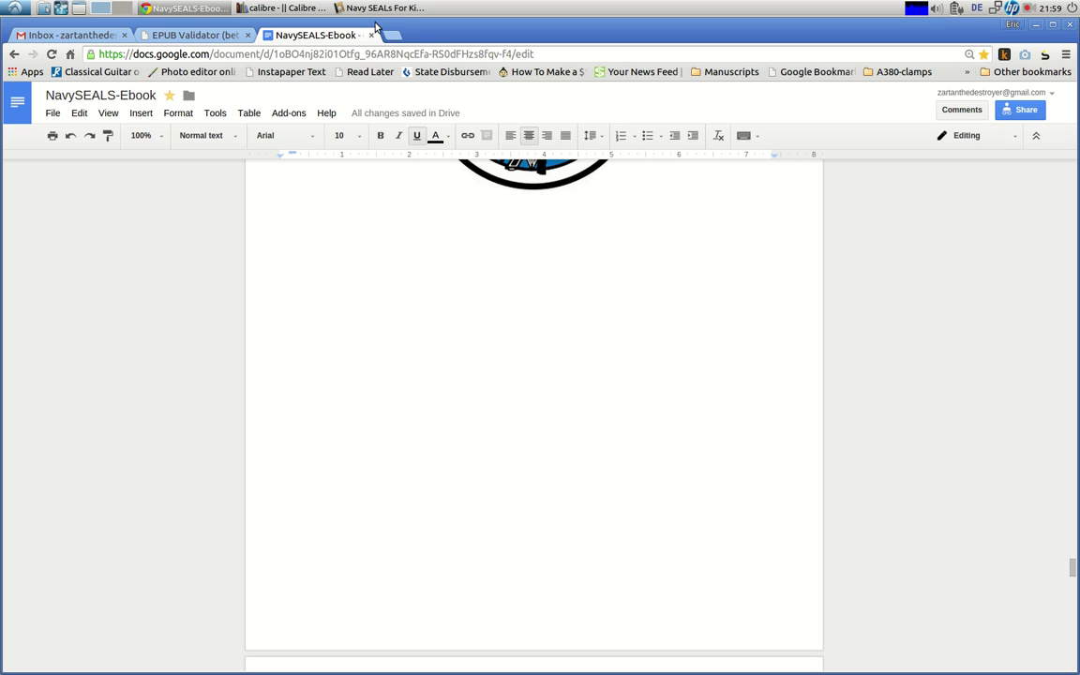
Step: Bring calibre and the Navy SEALs For Kids viewer back to the front at SEAL Team 2
click(278, 11)
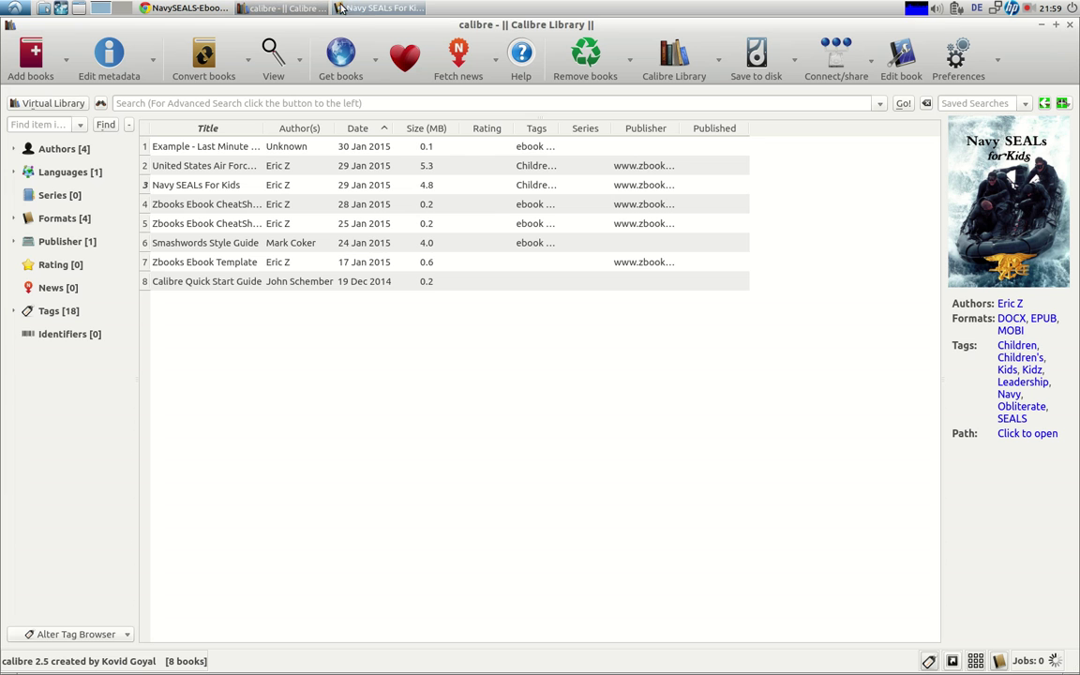
click(330, 9)
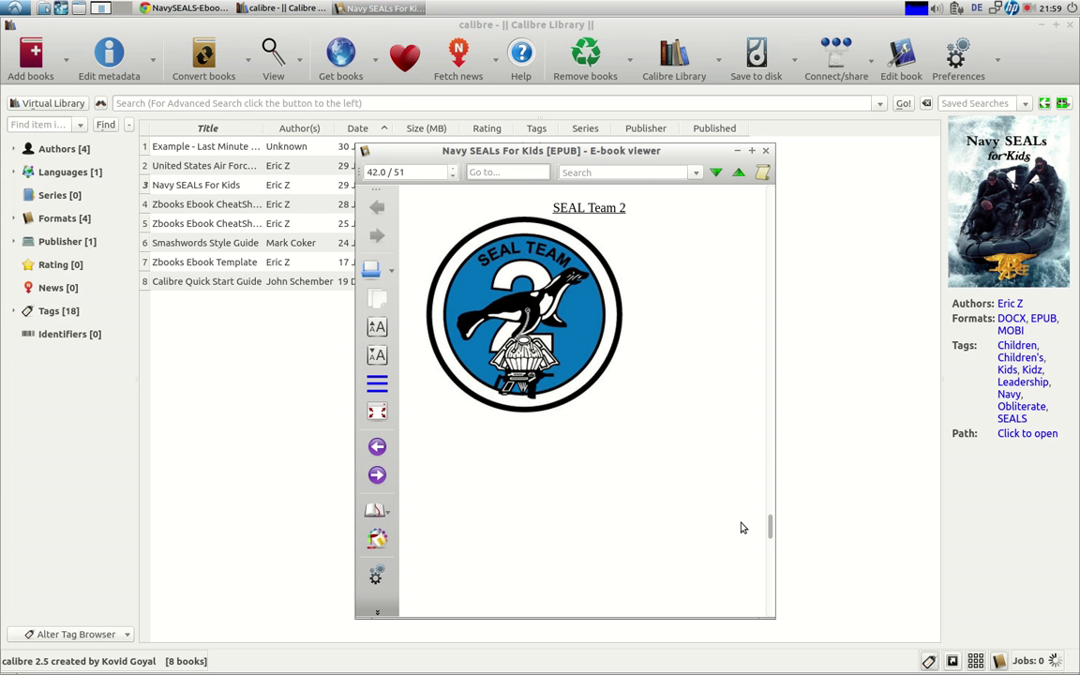